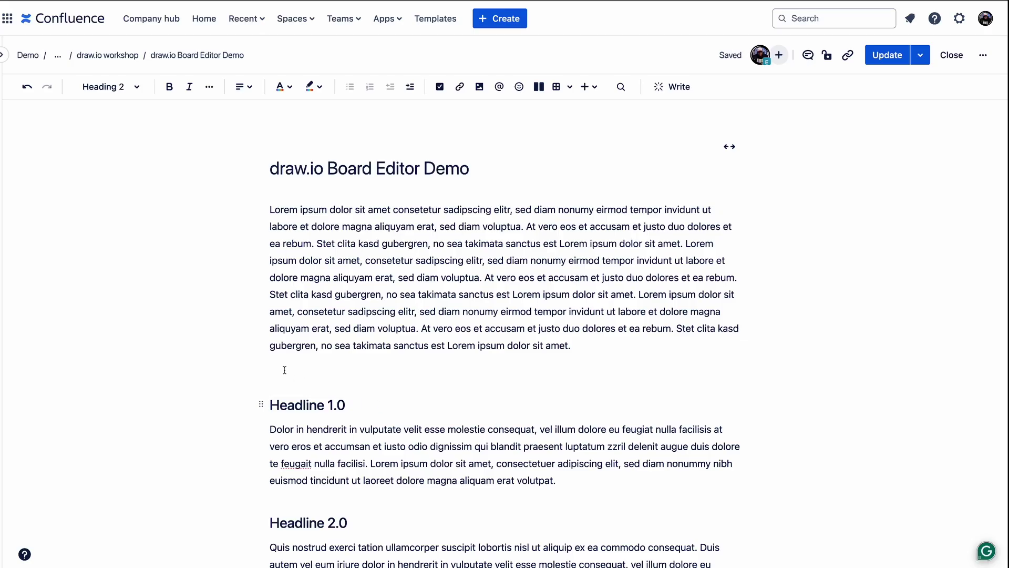
Step: Place the cursor on the empty line above Headline 1.0 and search the insert list for draw.io, then dismiss it
click(284, 370)
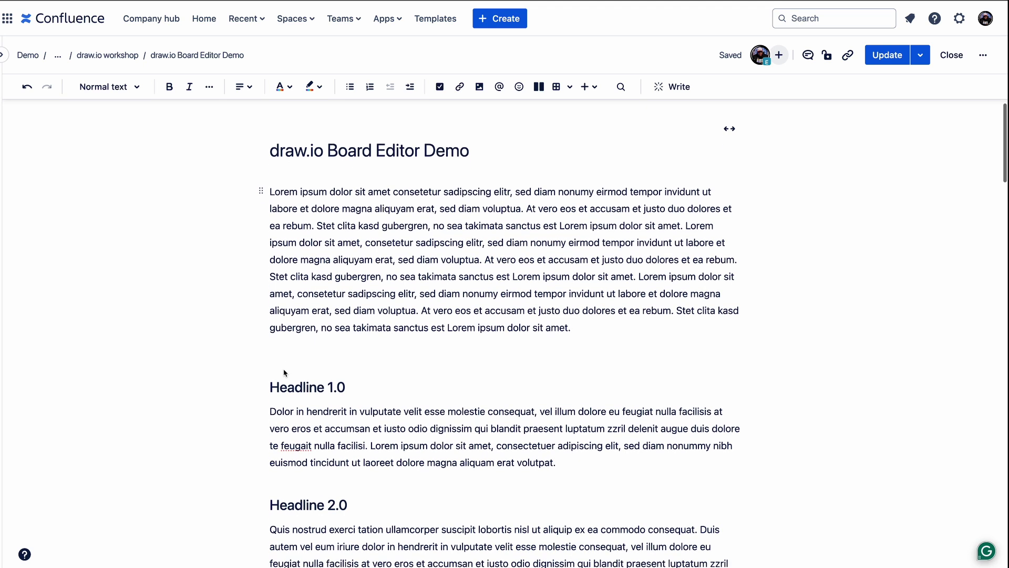
key(Down)
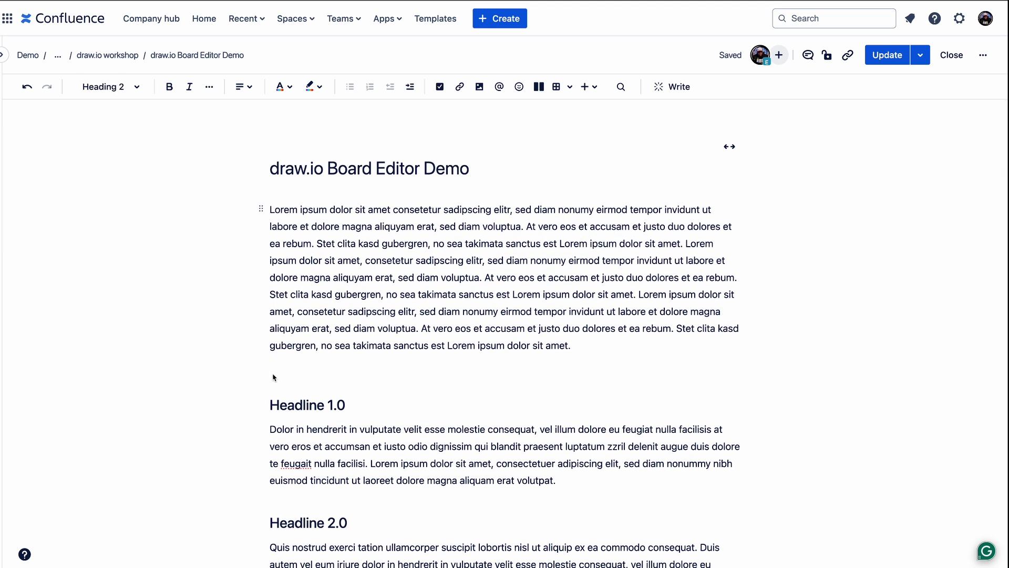
click(271, 371)
click(586, 87)
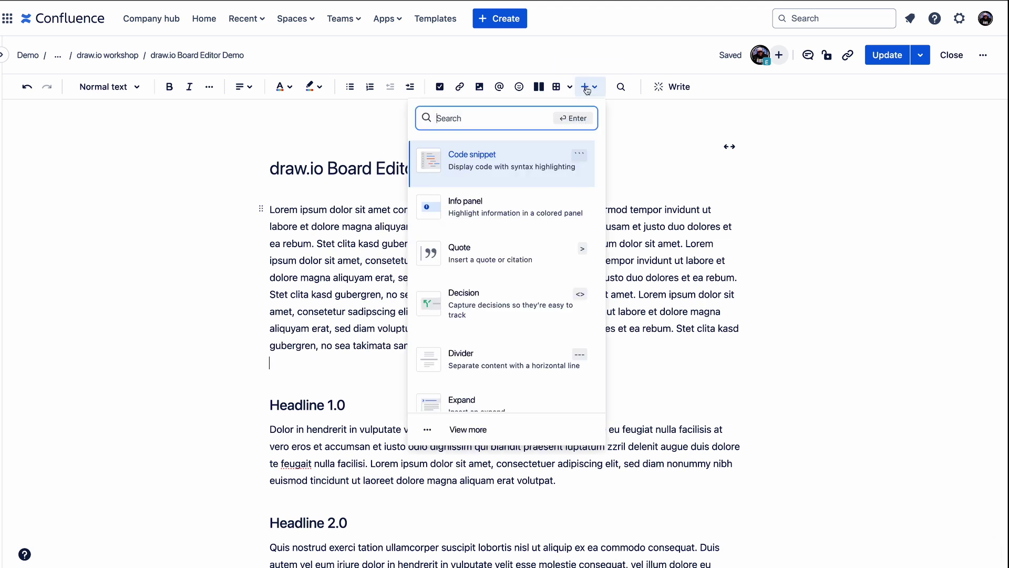
text(dra)
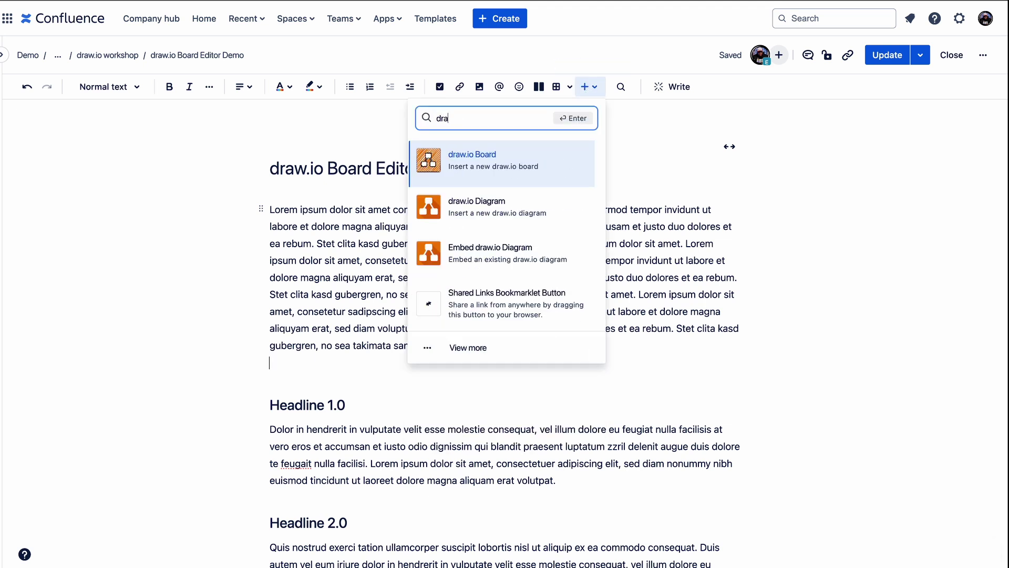
text(w.io)
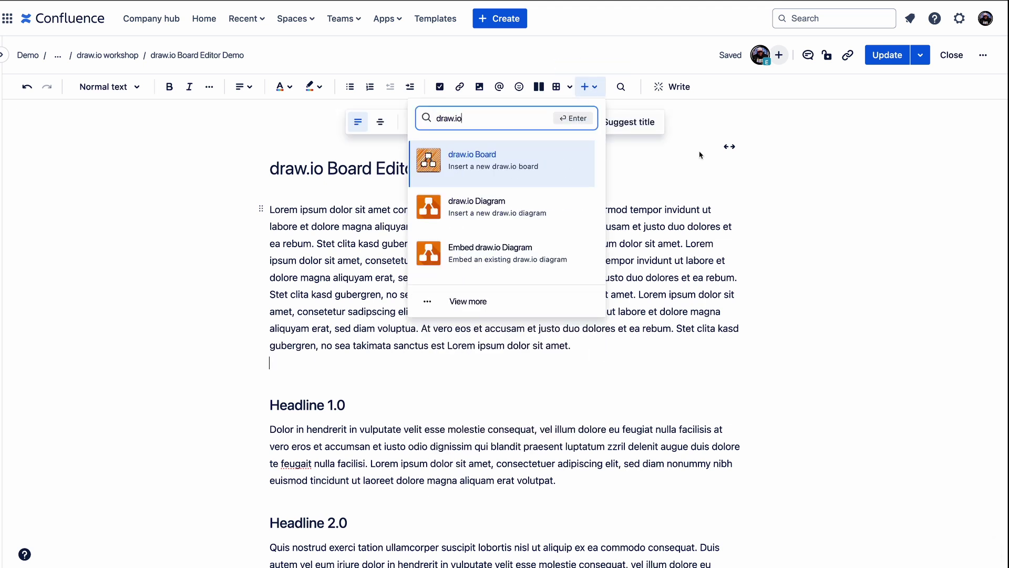
click(699, 152)
Step: Type /draw on the empty line above Headline 1.0 to list the draw.io options
click(280, 403)
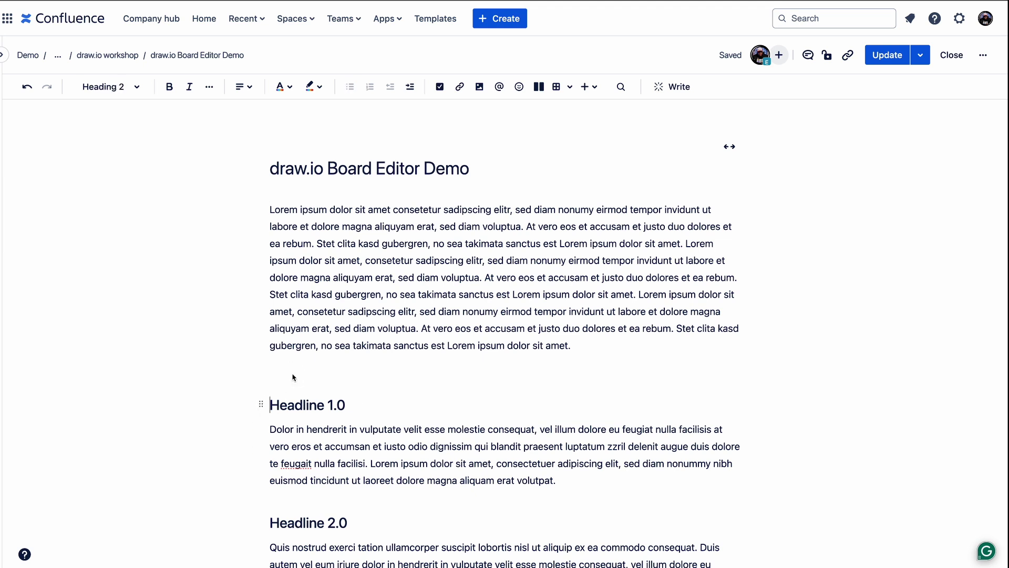
click(275, 367)
text(/draw)
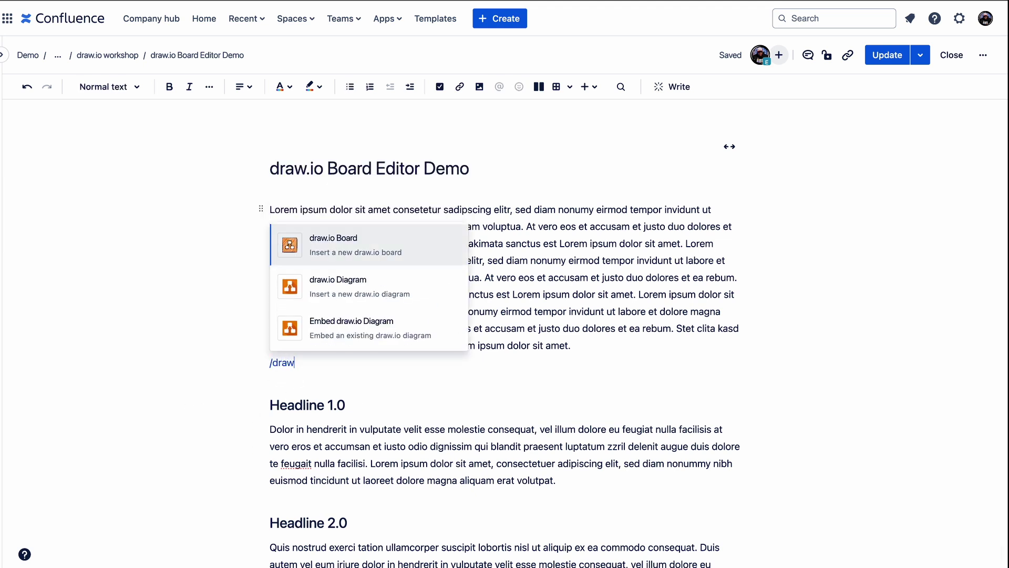
Step: Insert a new draw.io Board and dismiss its Insert options on the canvas
click(328, 262)
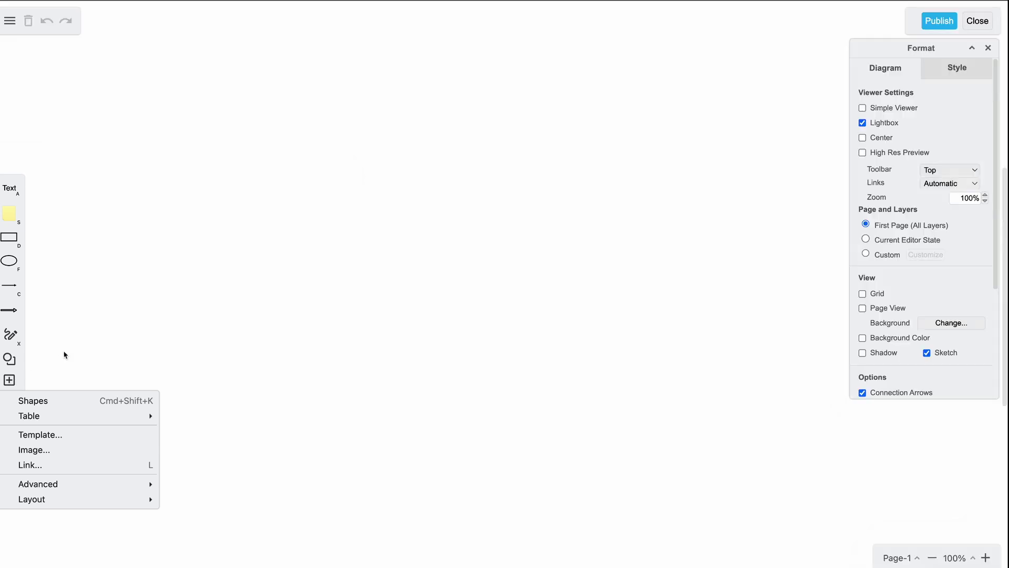
click(70, 343)
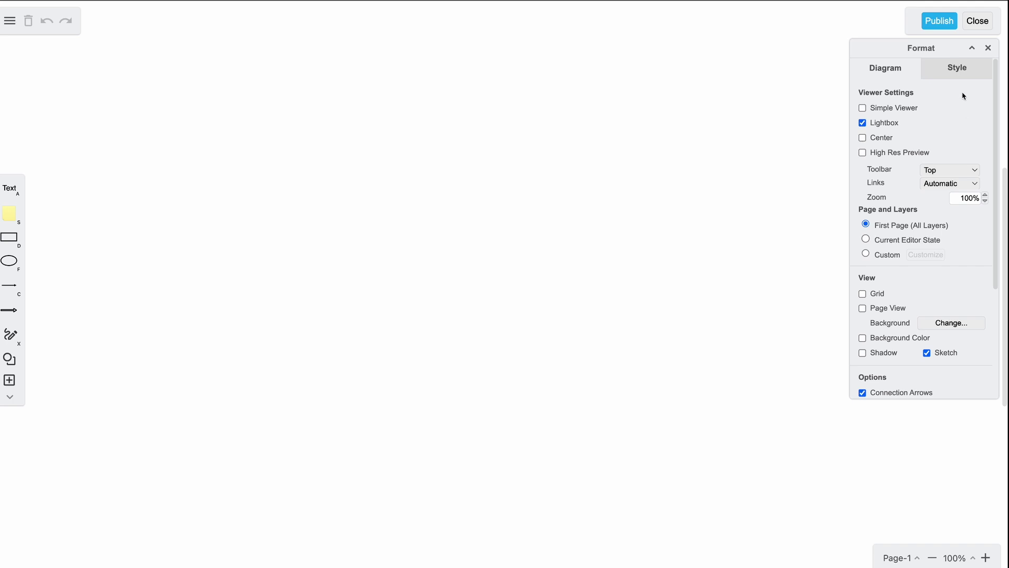
Step: Check the board's Style settings, then return to its Diagram settings
click(949, 68)
click(900, 68)
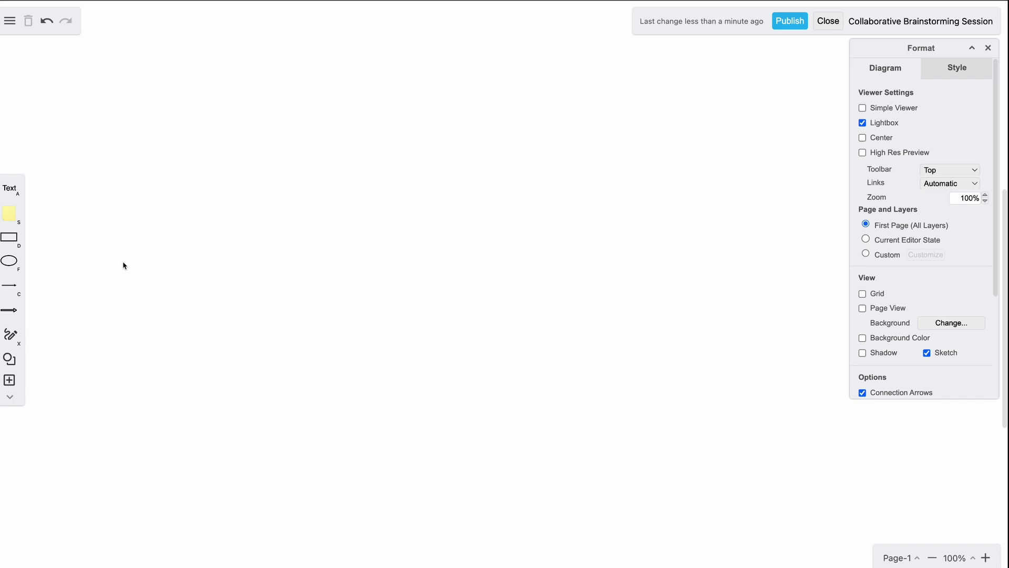
Step: Add two trial ellipses to the canvas, then select and delete both
drag(9, 261, 208, 232)
click(10, 262)
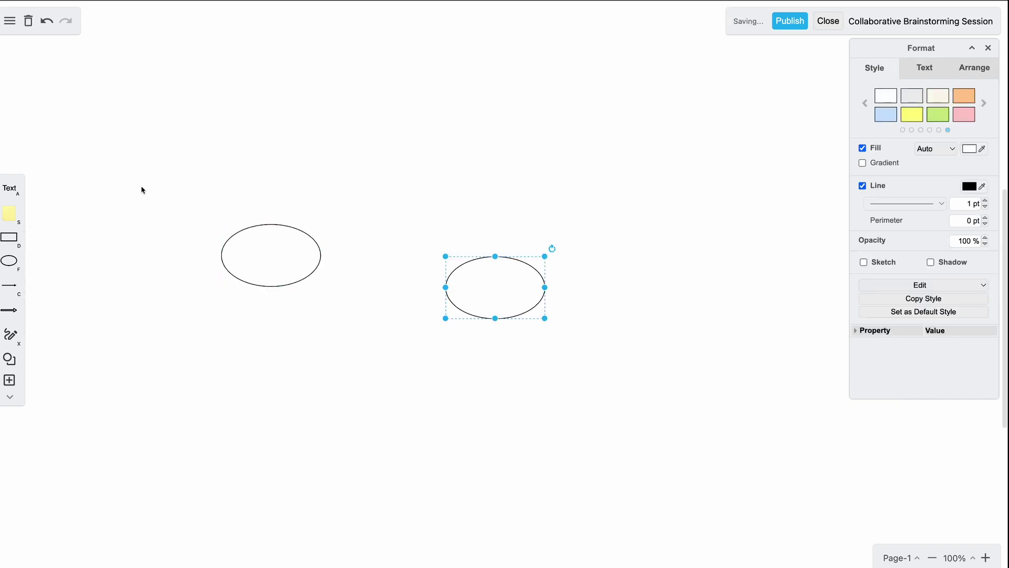
drag(104, 181, 744, 463)
key(Delete)
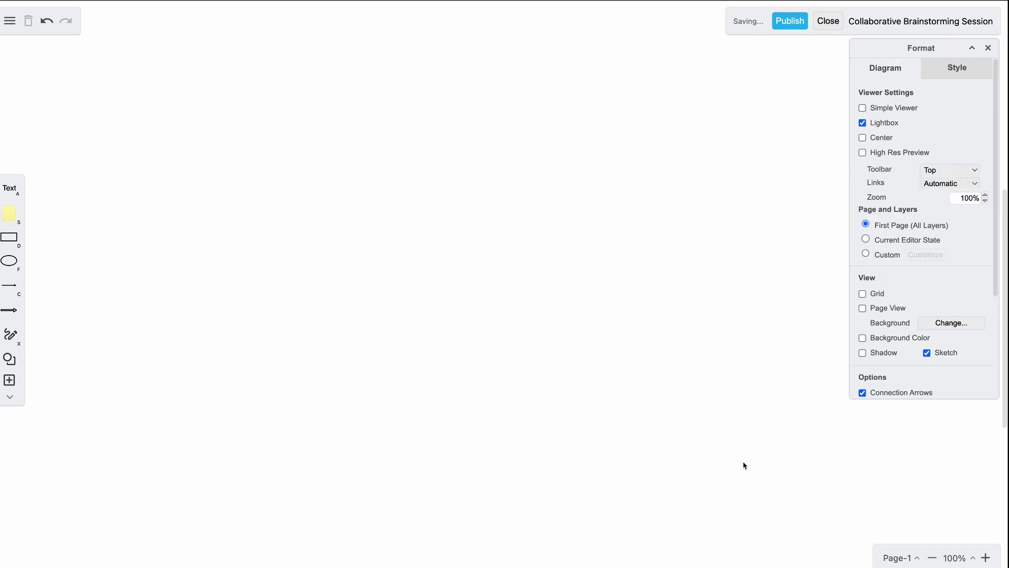
Step: Add a circle, stretch it into a large ellipse, and label it 'New Product Launch'
click(331, 239)
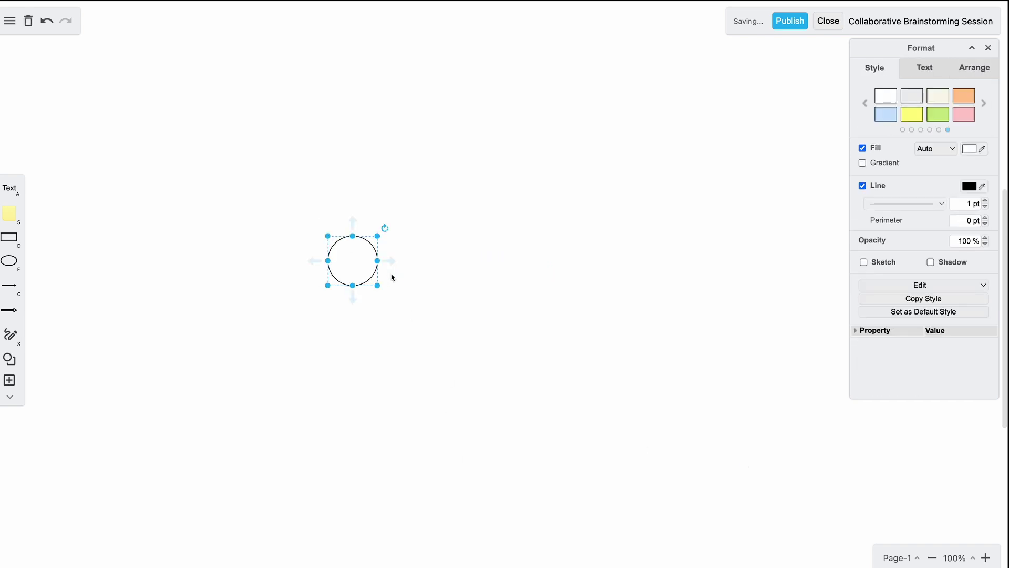
drag(378, 285, 520, 369)
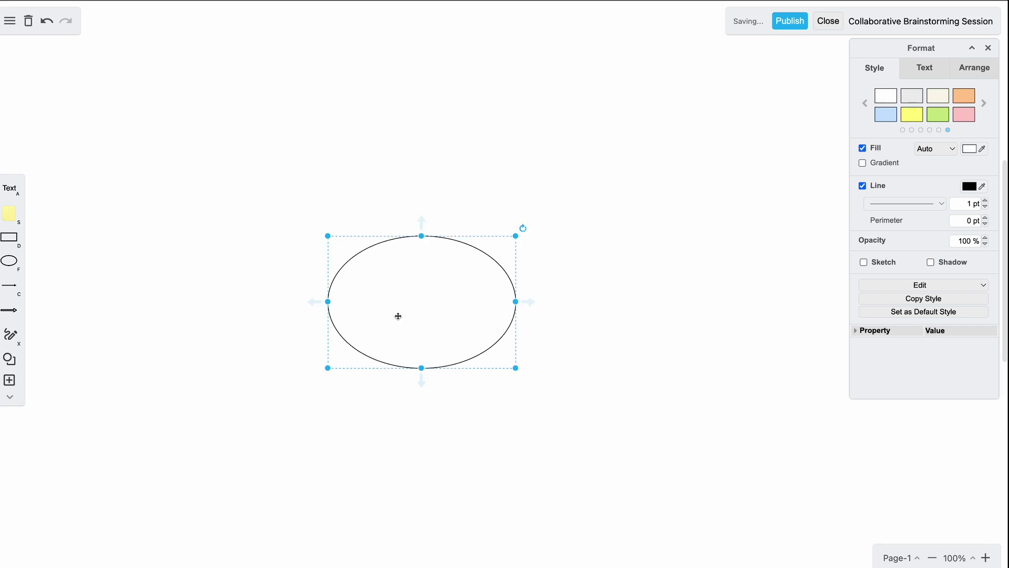
text(New Product )
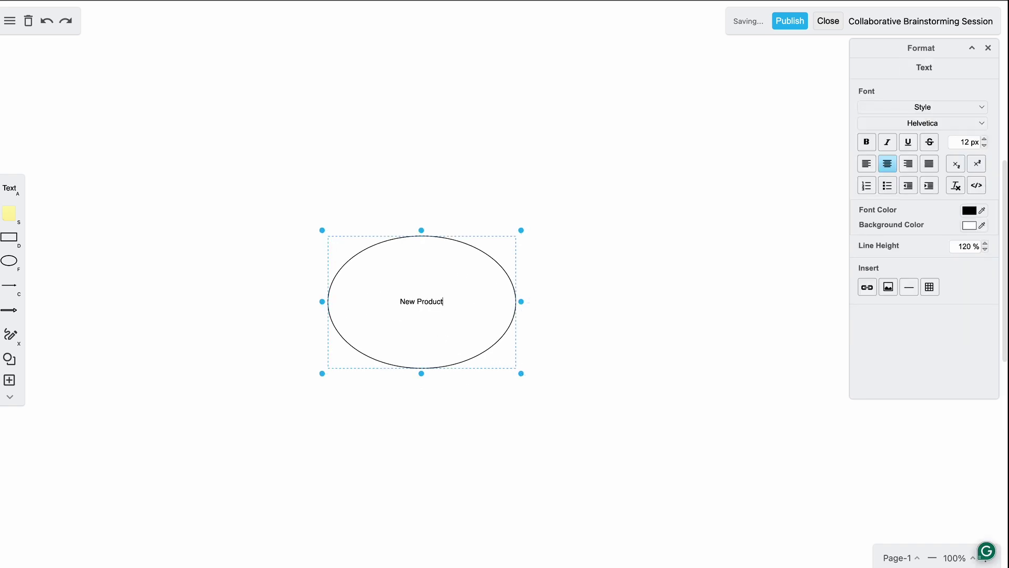
text(Launch)
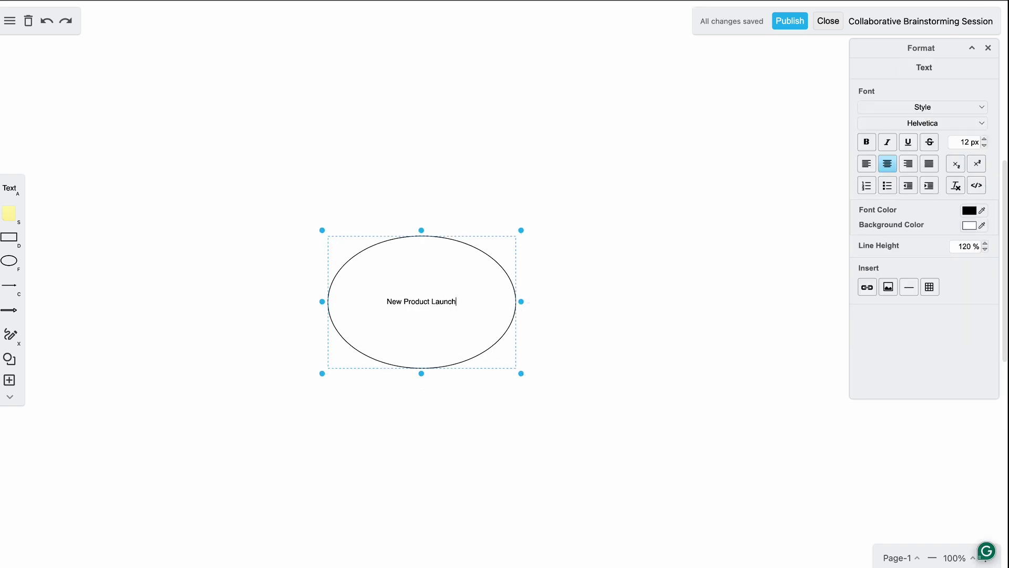
click(480, 167)
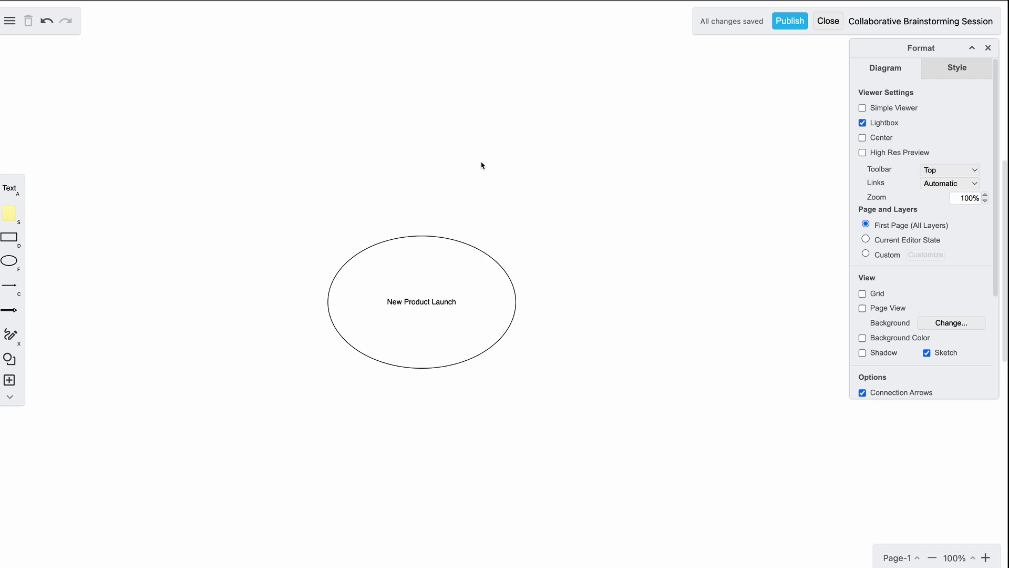
mouse_move(449, 317)
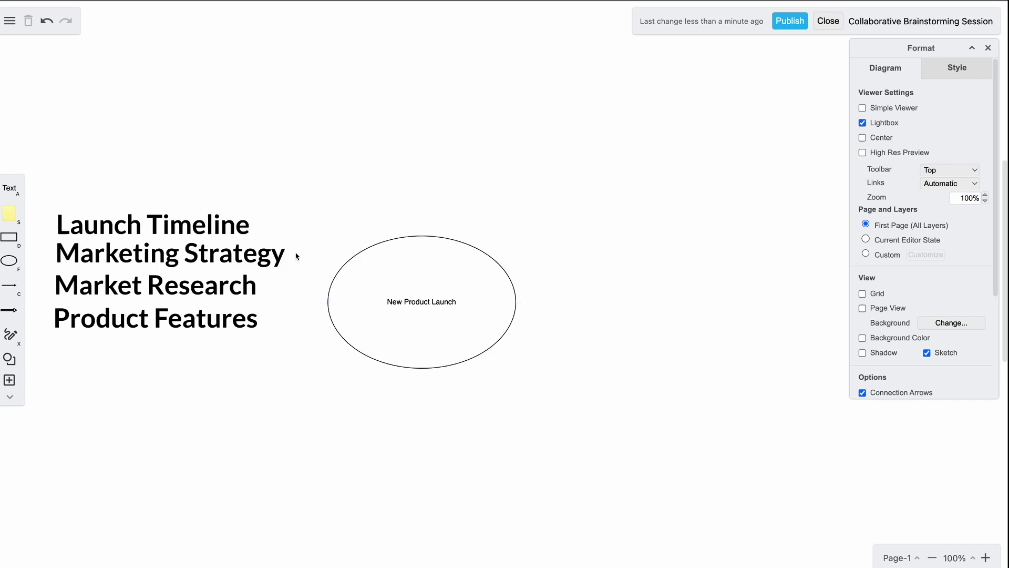
Step: Add connected boxes to the right, below, left and above the central ellipse
click(550, 293)
mouse_move(424, 385)
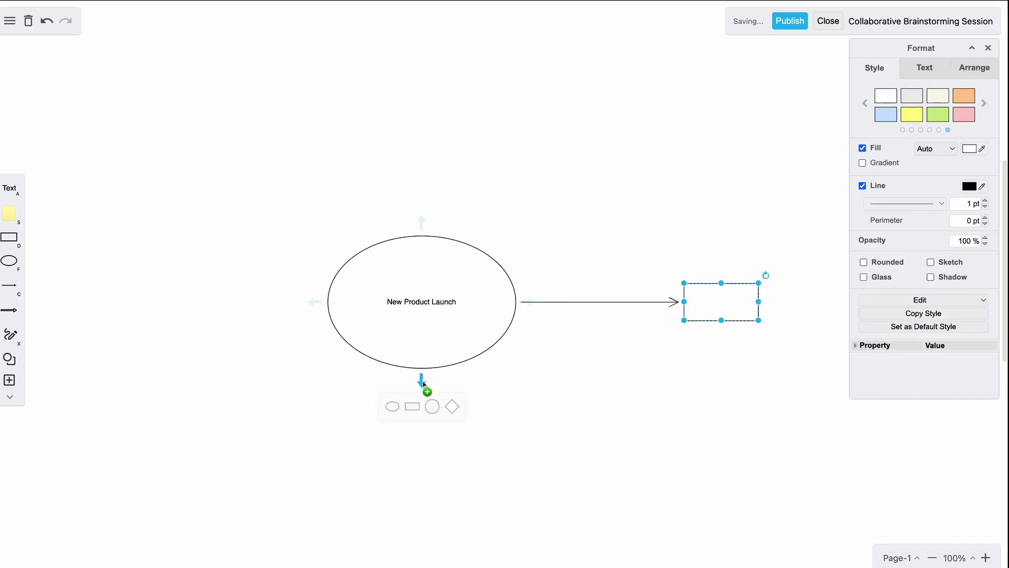
click(413, 406)
click(292, 293)
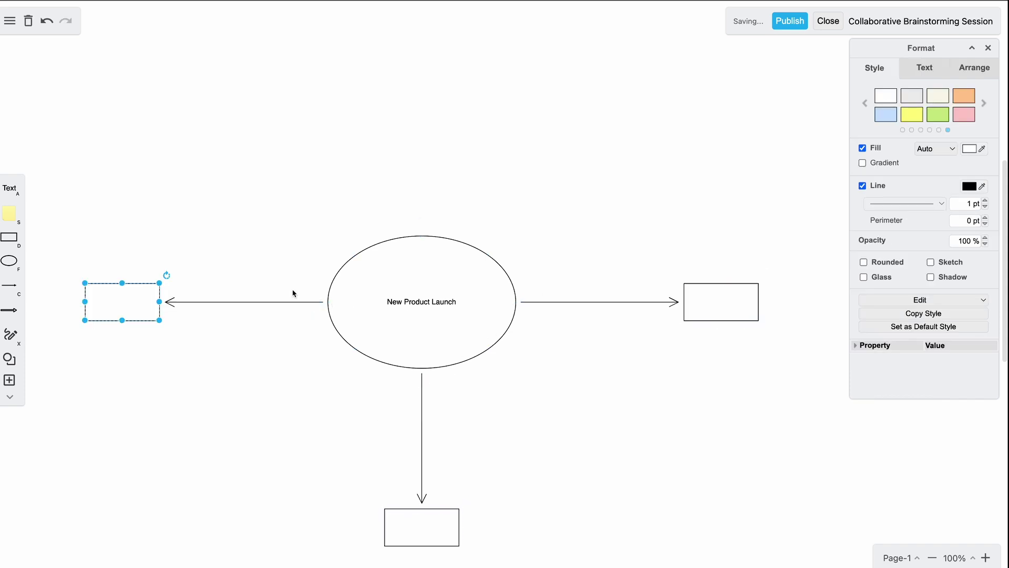
mouse_move(422, 220)
click(415, 195)
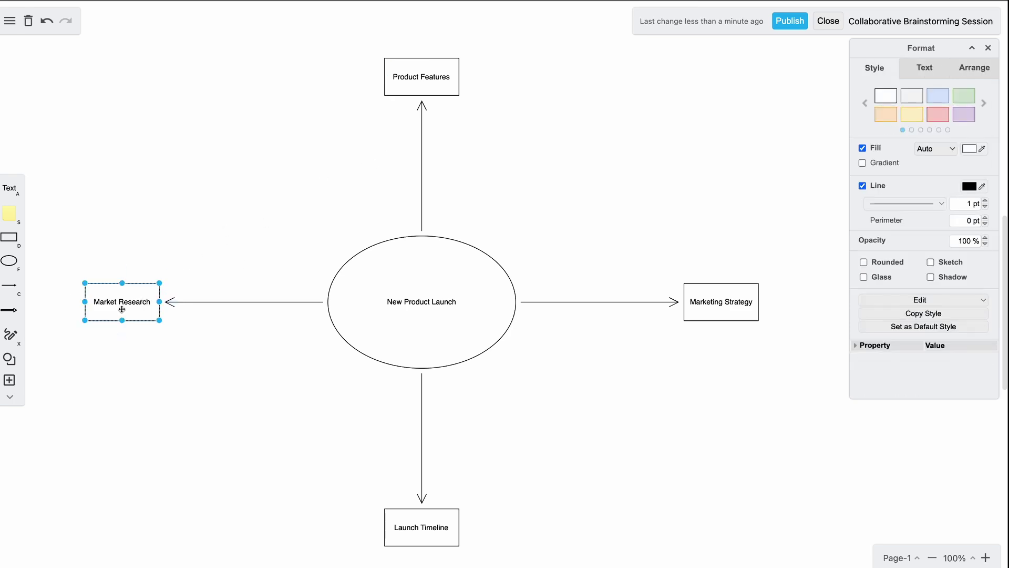
Step: Fill Market Research light blue, Product Features green, Marketing Strategy yellow, Launch Timeline red
click(937, 99)
click(436, 78)
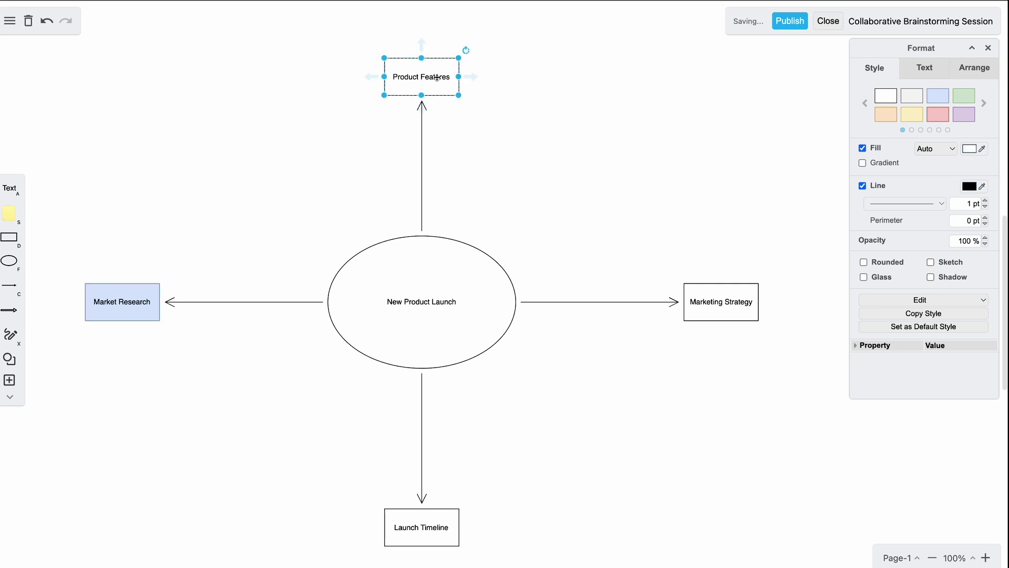
click(965, 95)
click(729, 304)
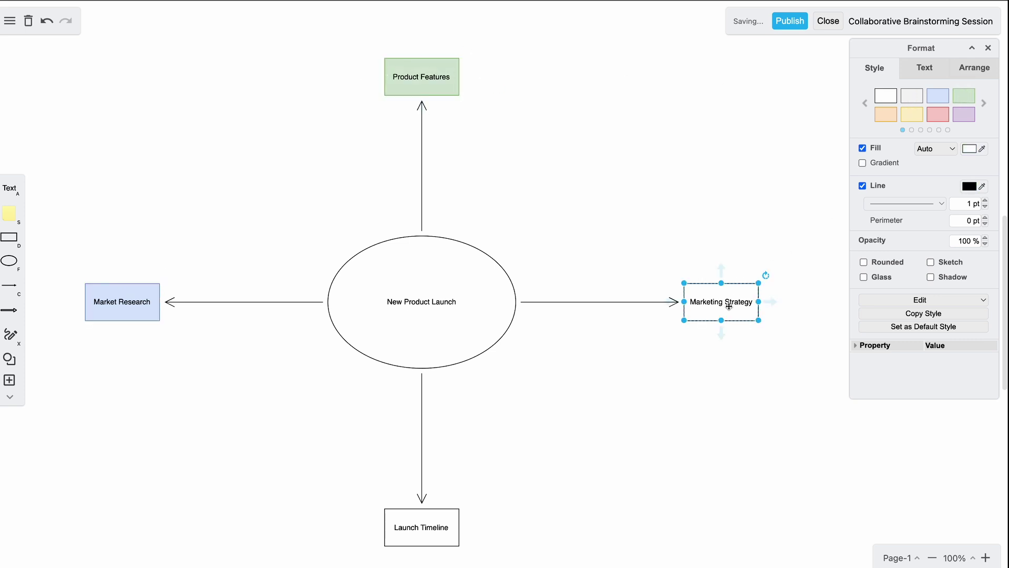
click(912, 114)
click(434, 533)
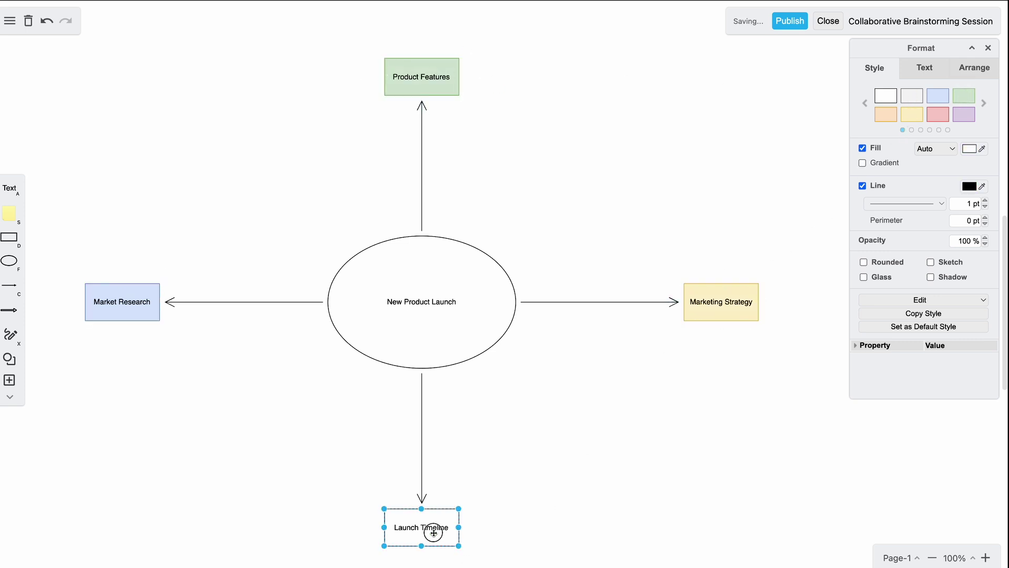
click(938, 113)
click(629, 194)
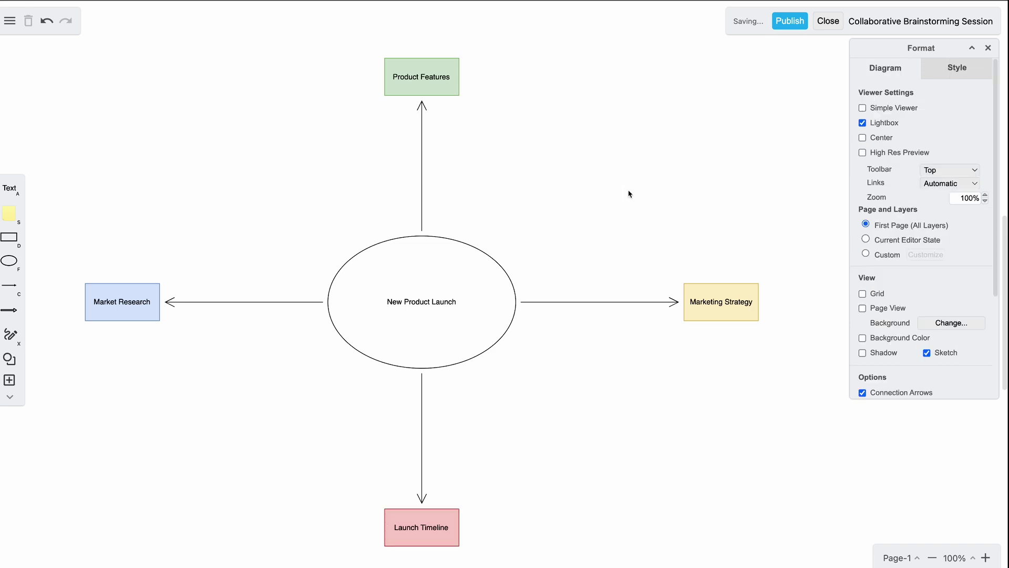
click(392, 78)
Step: Branch 'User Interface' and 'Core Functionality' boxes off Product Features, left and above
mouse_move(367, 84)
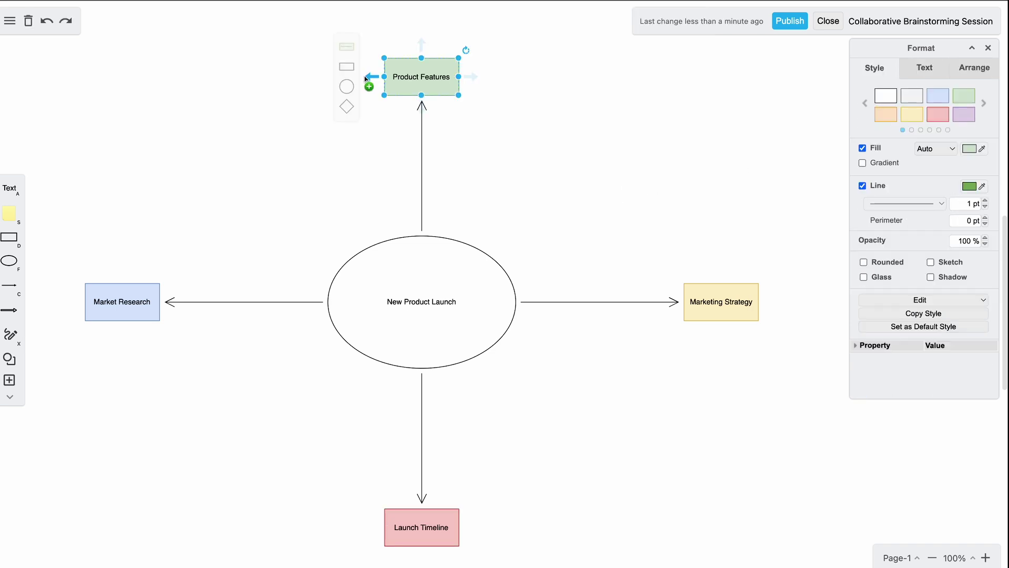
click(345, 46)
double_click(238, 79)
text(User Interface)
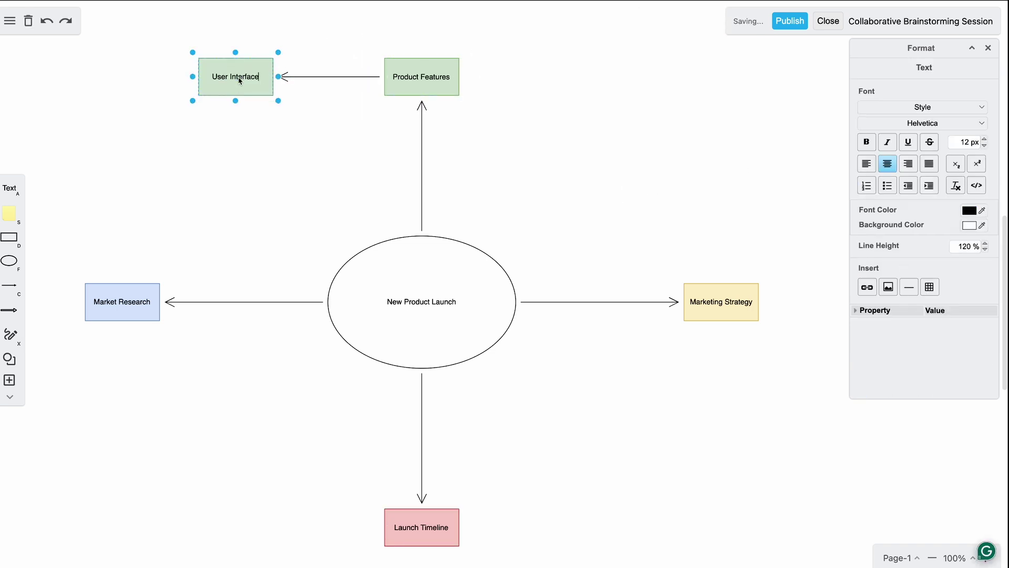
click(420, 68)
mouse_move(421, 41)
click(399, 24)
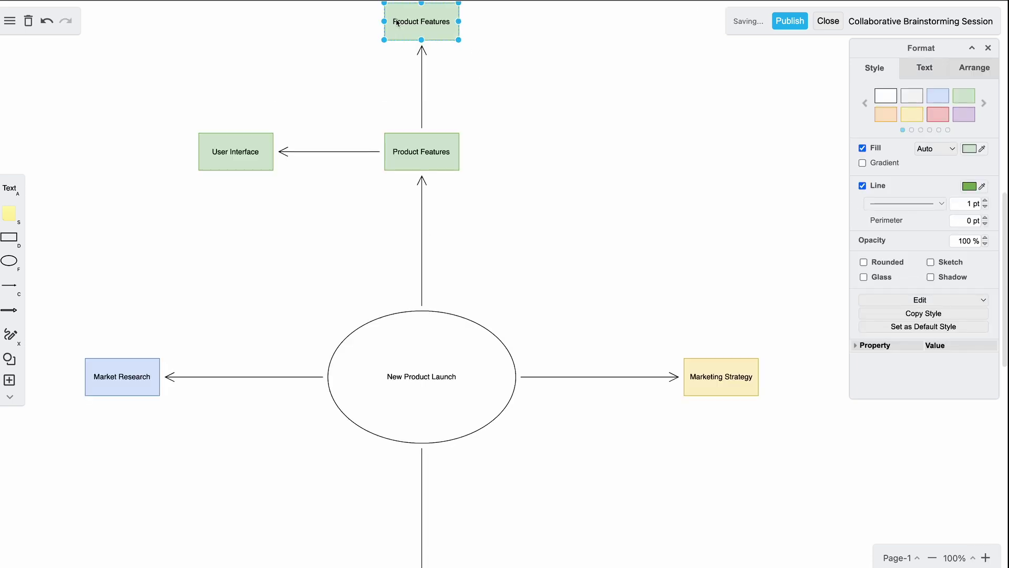
double_click(426, 26)
text(Core Functionality)
Step: Add an 'Additional Features' box to the right of Product Features
mouse_move(476, 155)
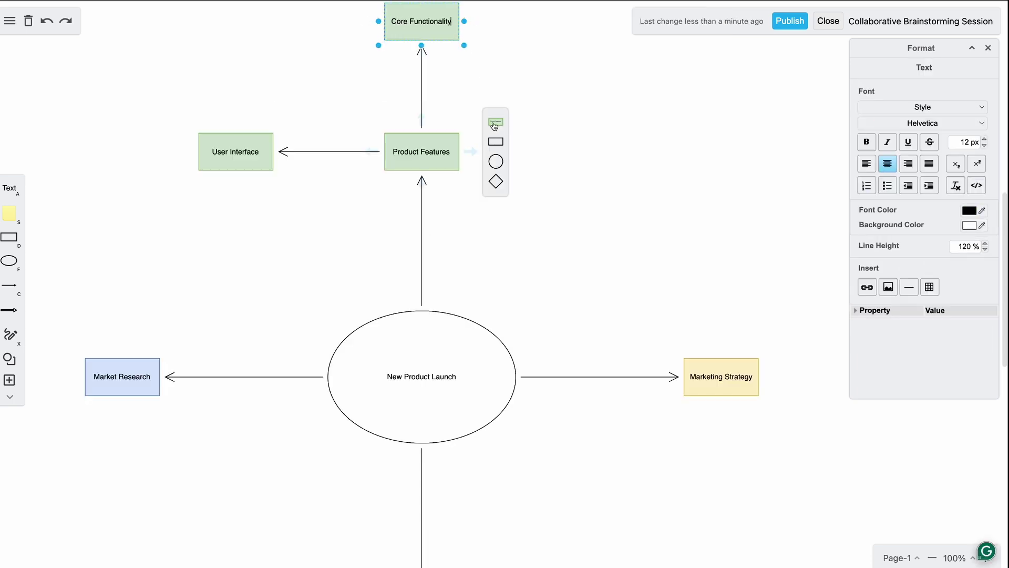
click(495, 120)
double_click(600, 154)
text(Additional Features)
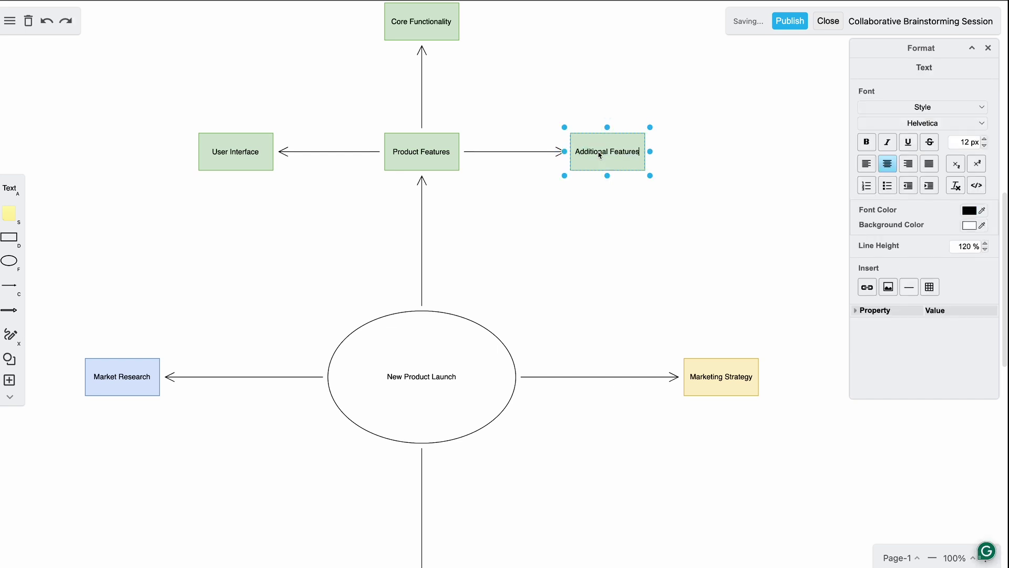
click(520, 252)
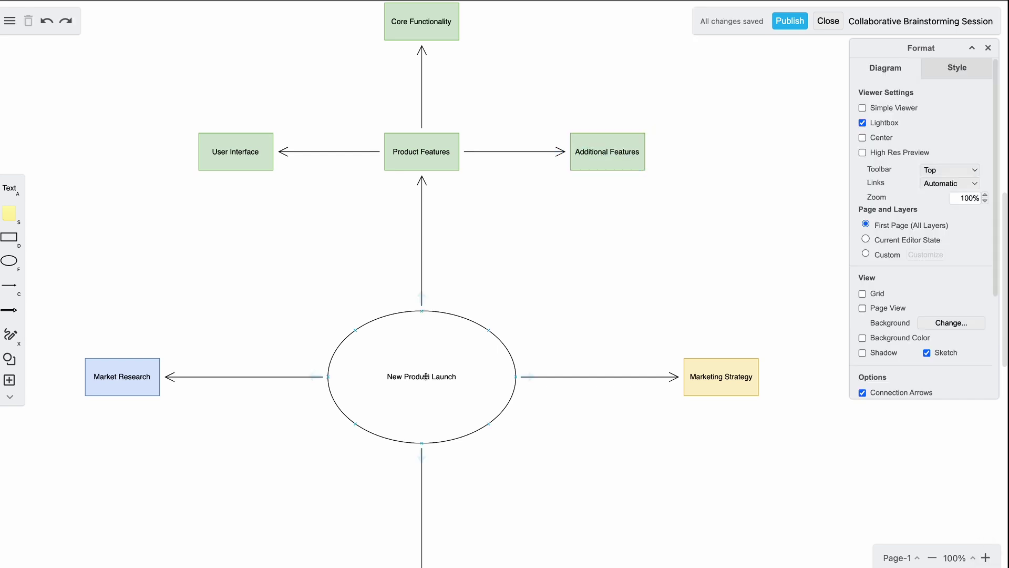
Step: Make the 'New Product Launch' label bold, underlined and Heading 1
double_click(426, 376)
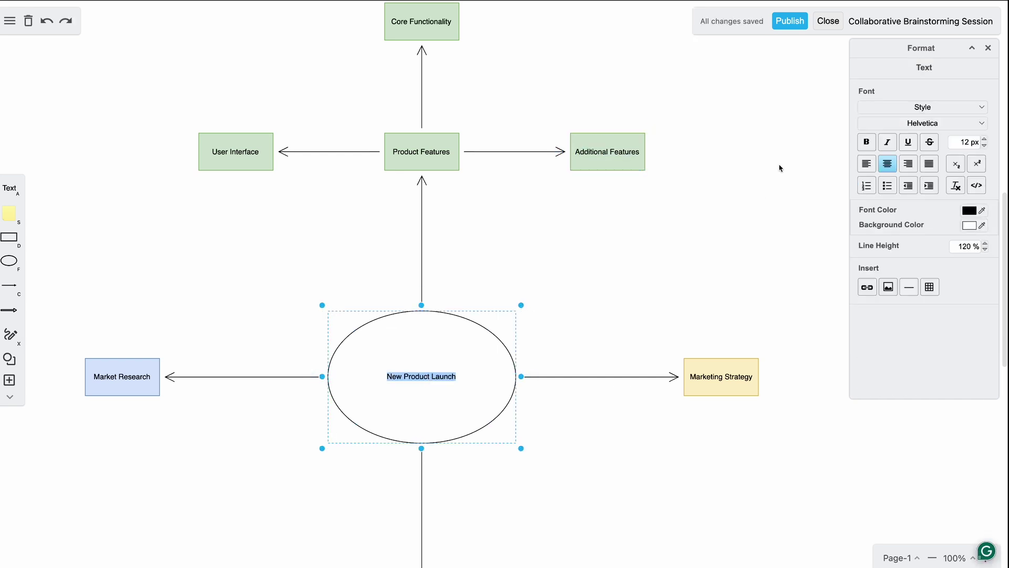
click(867, 141)
click(909, 142)
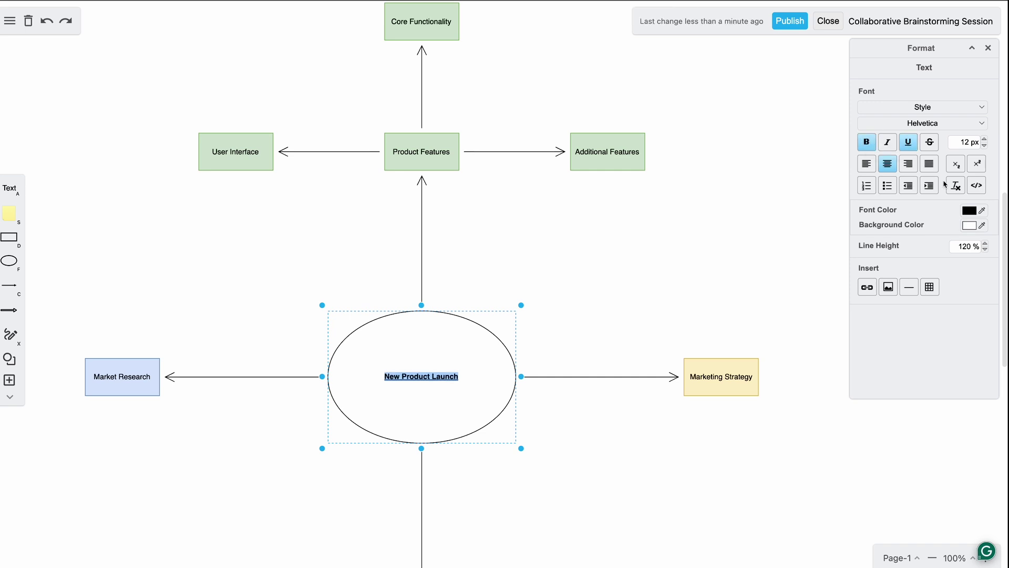
click(979, 112)
click(948, 146)
click(805, 177)
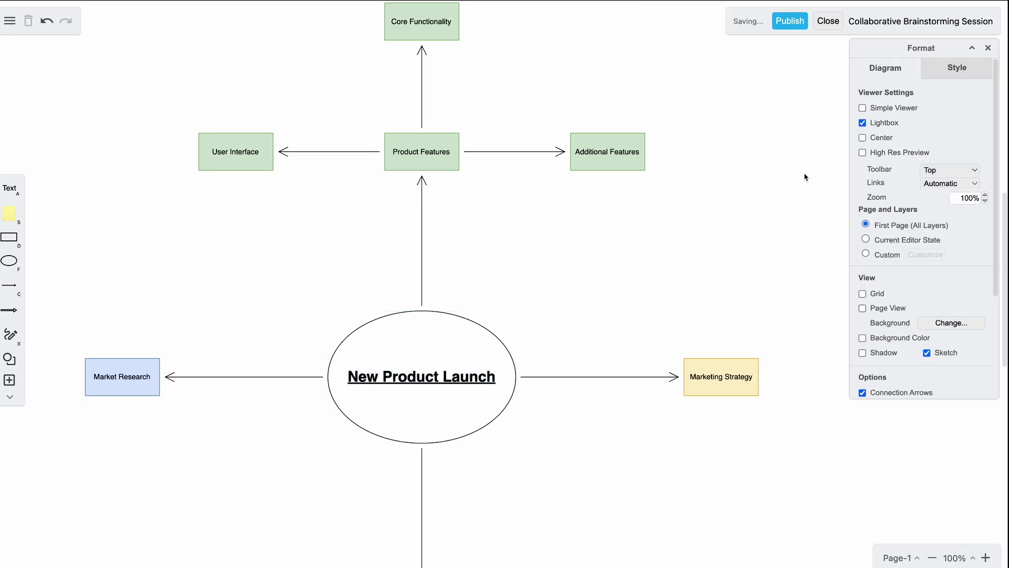
click(448, 415)
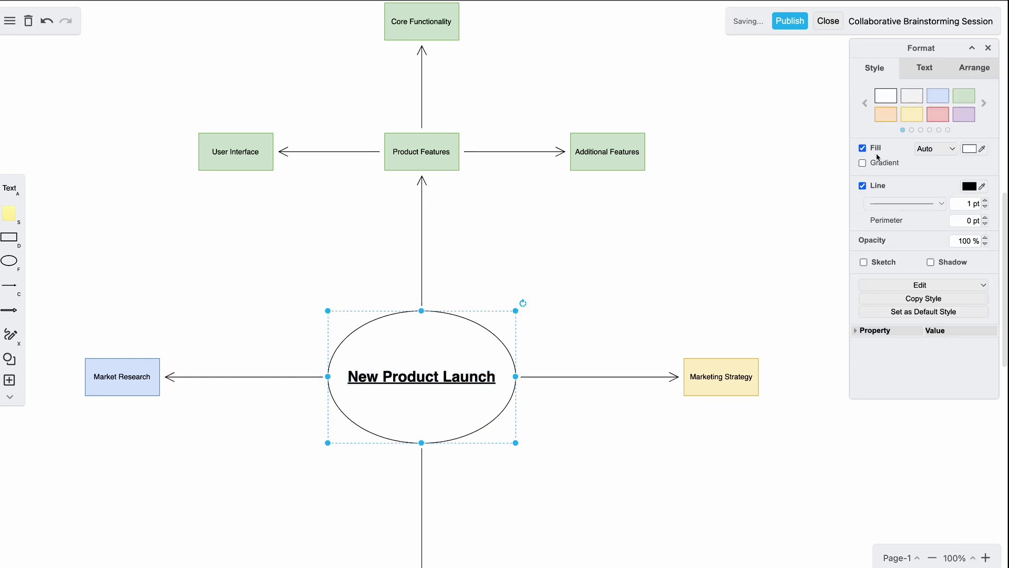
Step: Fill the central ellipse purple and add an 'Include survey feedback' text note
click(966, 117)
key(a)
text(Include)
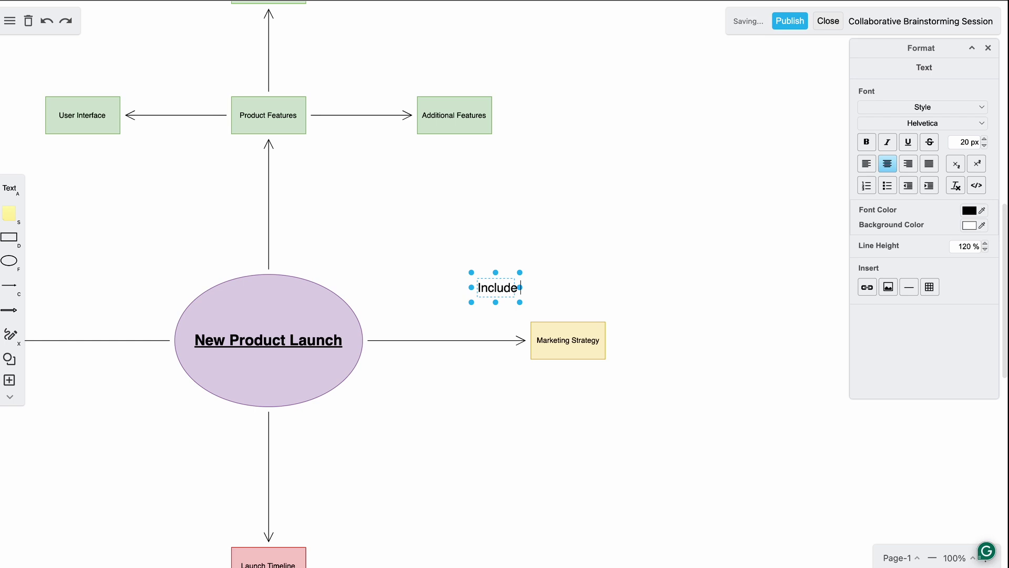
text( survey feedback)
key(Escape)
Step: Freehand-draw a red circle around the note and a smiley, then fit the diagram in view
key(x)
mouse_move(678, 260)
mouse_down()
mouse_move(630, 231)
mouse_move(620, 322)
mouse_move(685, 266)
mouse_move(679, 252)
mouse_up()
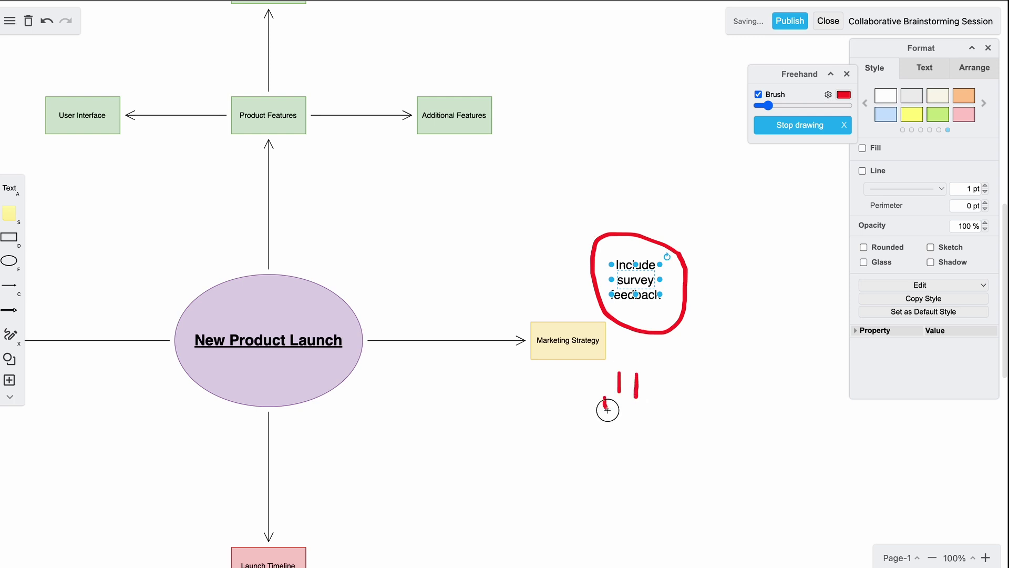
drag(608, 410, 650, 410)
key(Escape)
key(ctrl+shift+h)
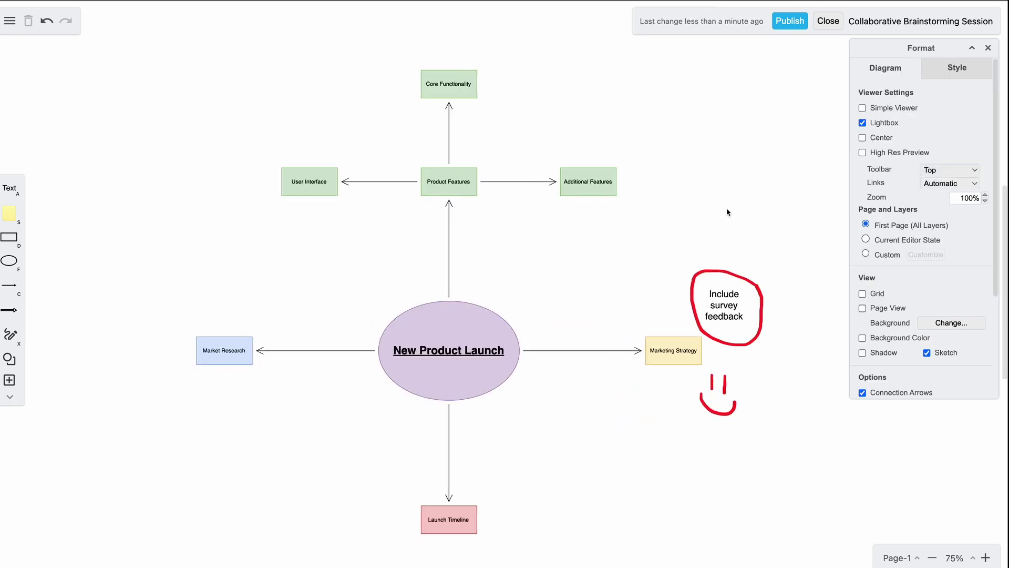
scroll(727, 213, down, 1)
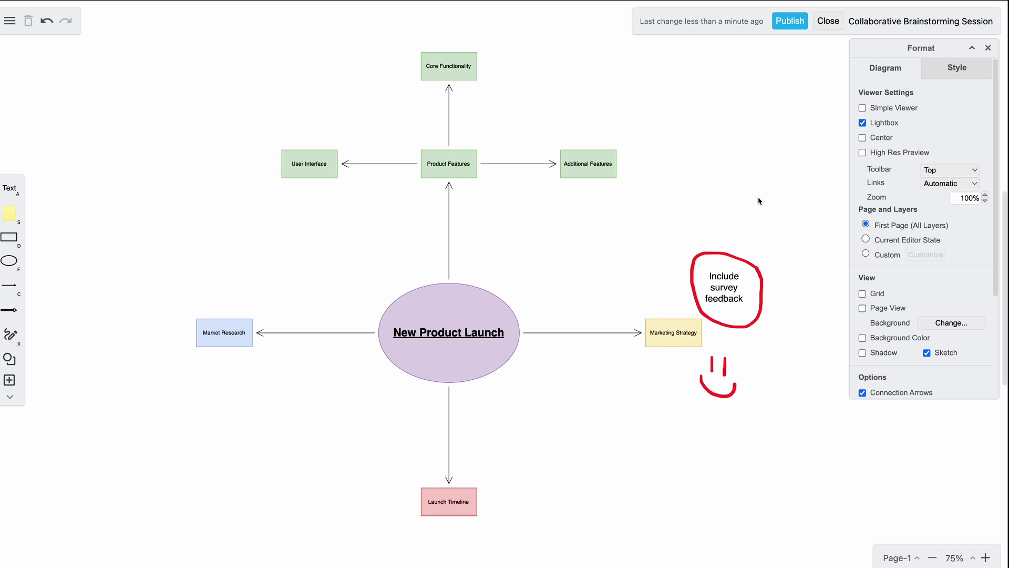
Step: Publish the board and scroll the Confluence page to review the embedded mind map
click(799, 23)
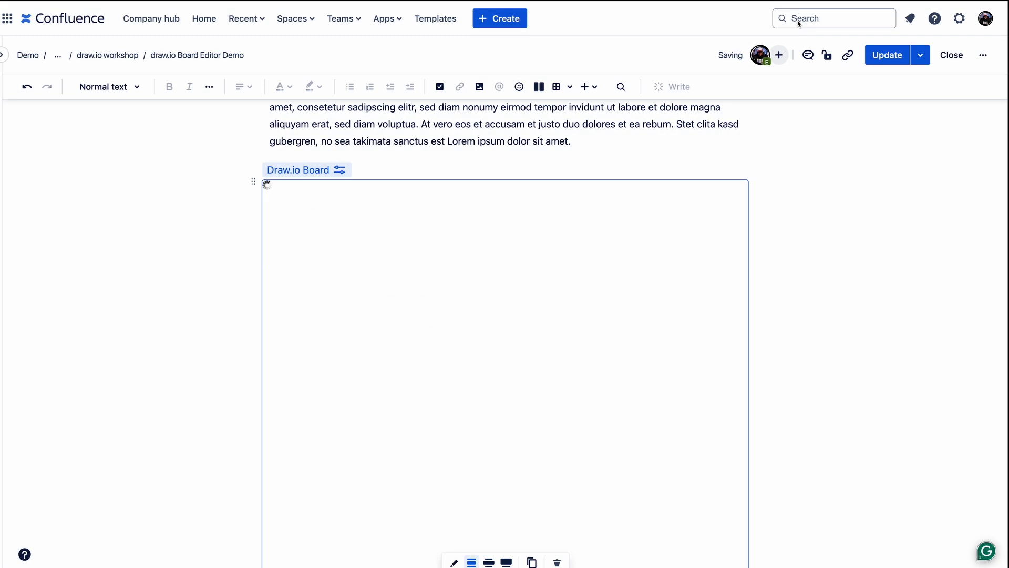
scroll(484, 412, up, 5)
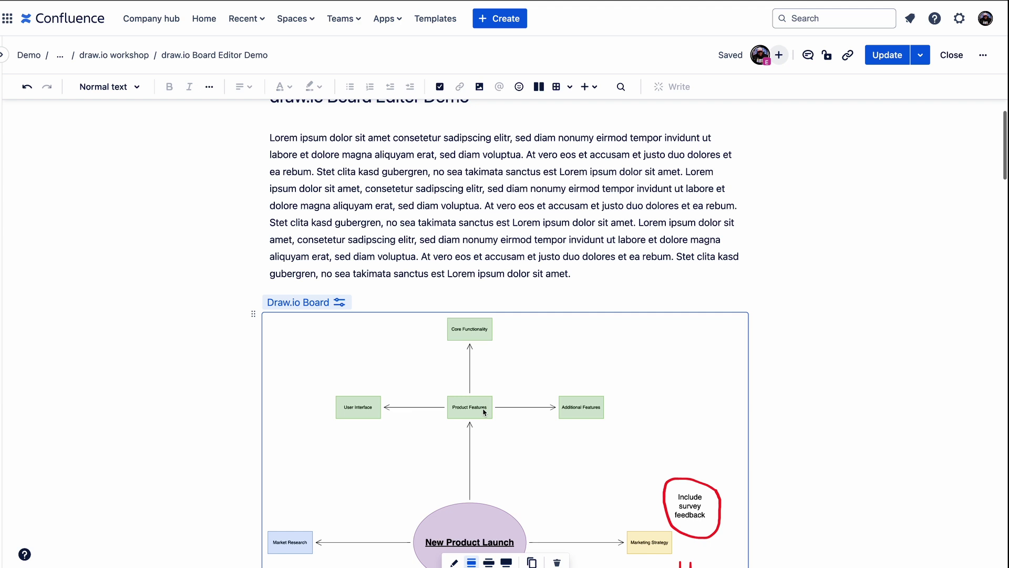
scroll(484, 412, down, 4)
scroll(484, 412, up, 5)
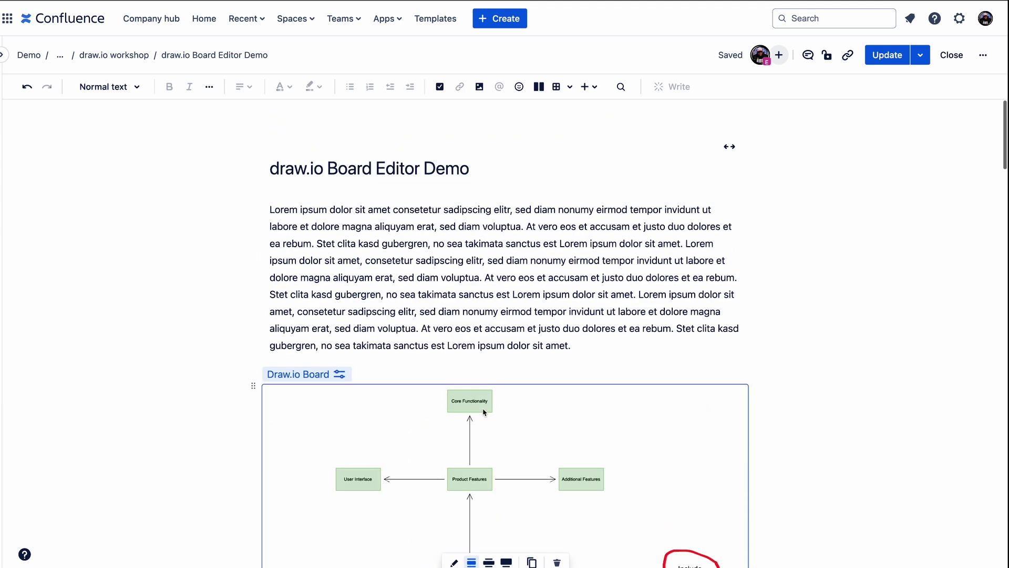
scroll(484, 412, down, 6)
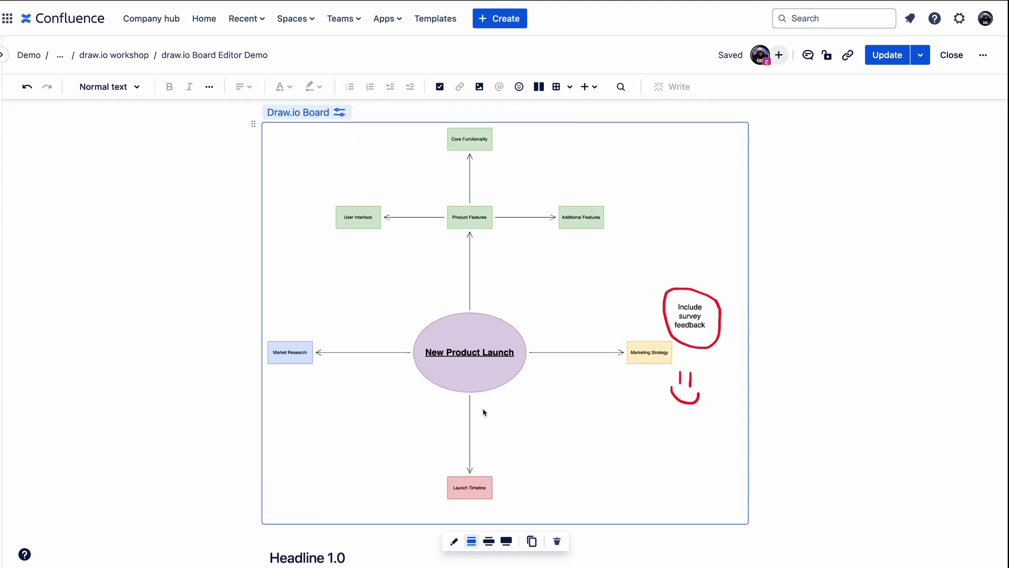
scroll(484, 413, down, 5)
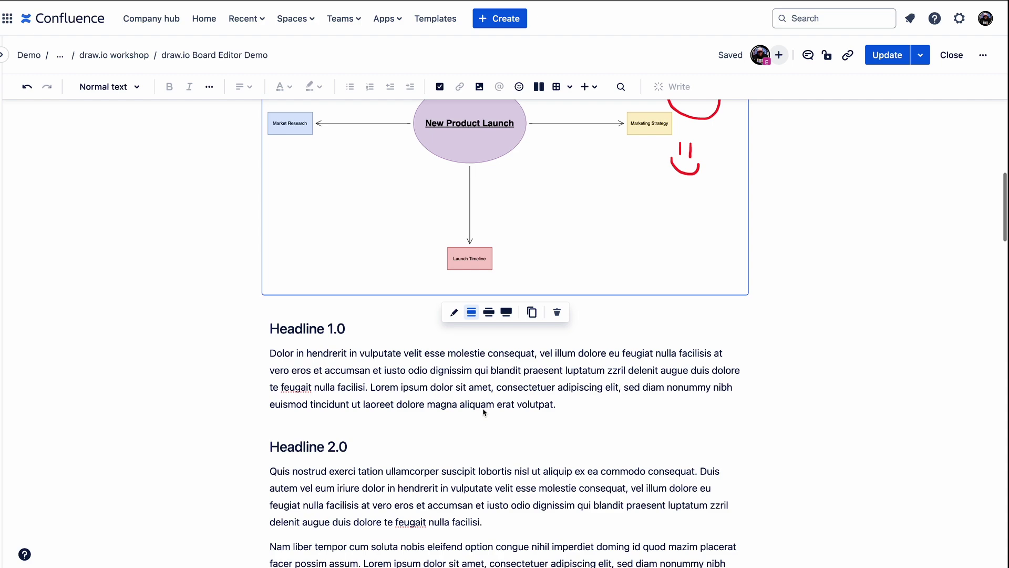